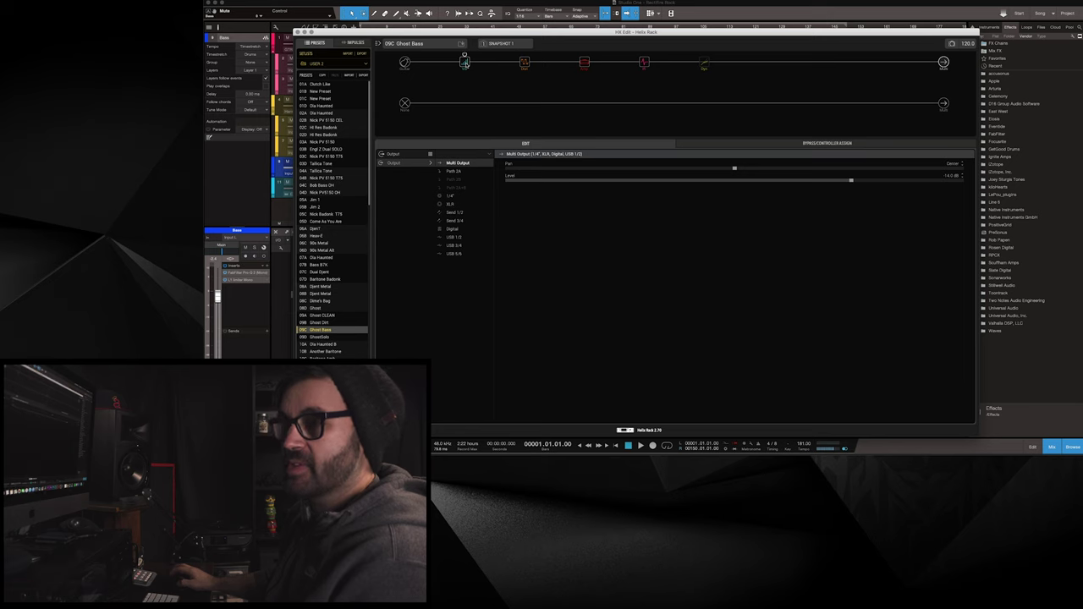
# Review the Ghost Bass preset's input, gain, Obsidian 7000, SV Beast Brt, IR and LA Studio Comp settings, and put the HX Edit window away
pyautogui.click(464, 61)
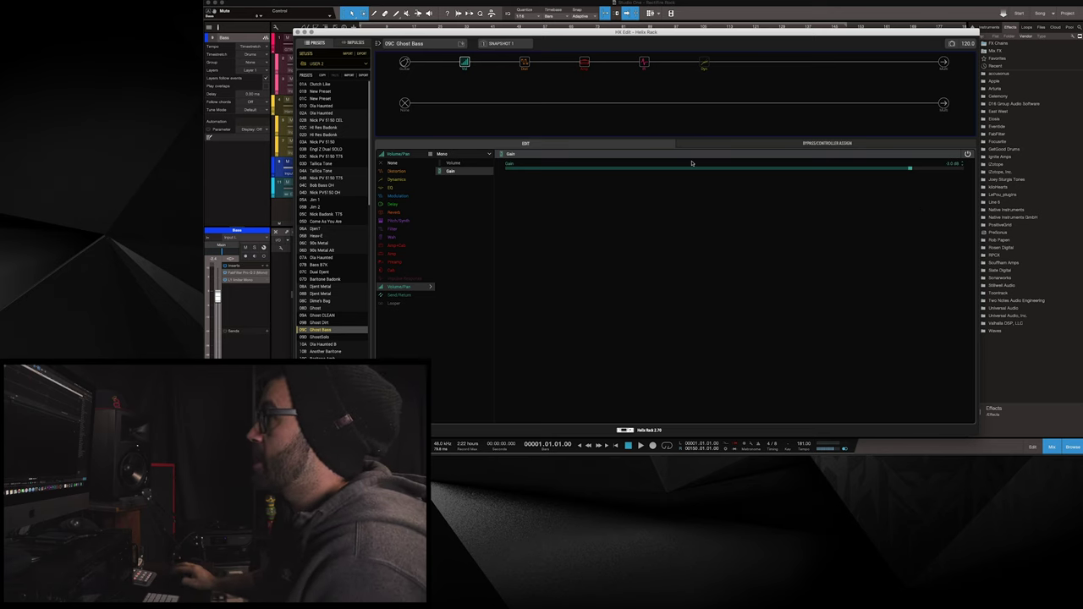
pyautogui.click(405, 62)
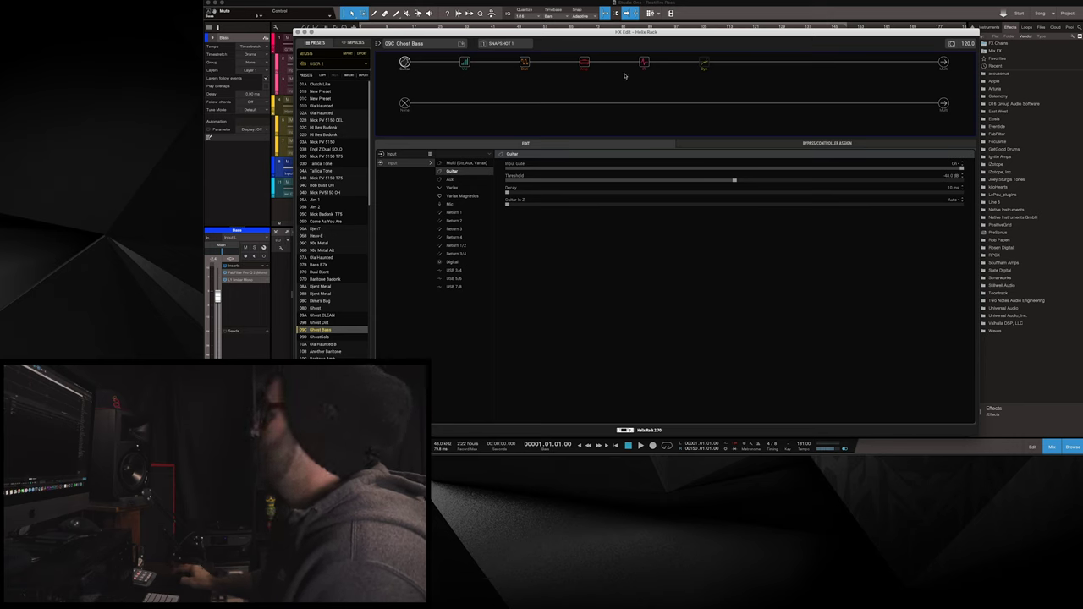
pyautogui.click(465, 61)
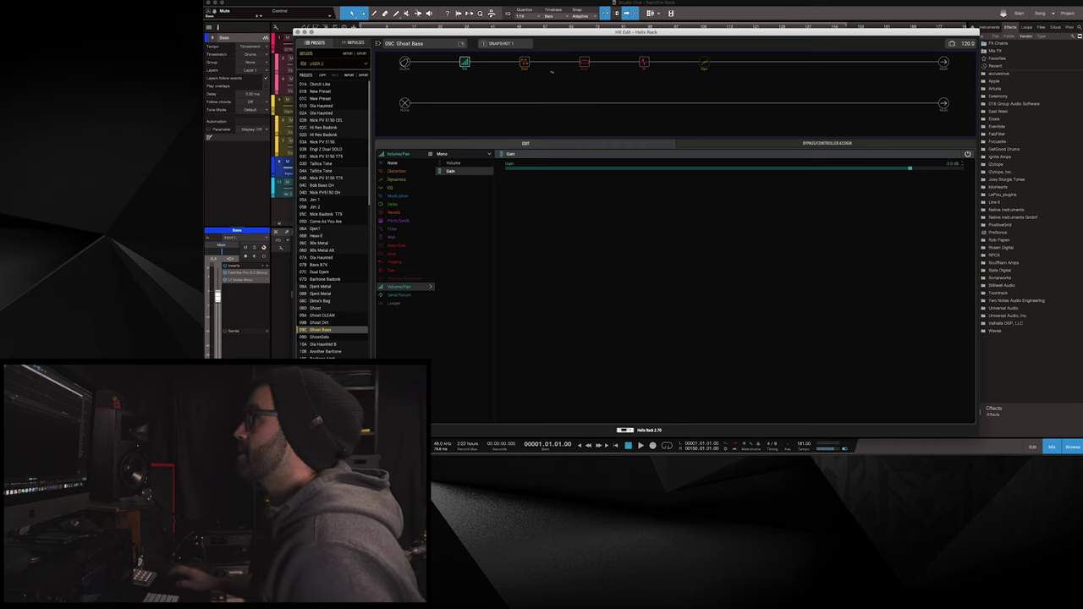
pyautogui.click(525, 62)
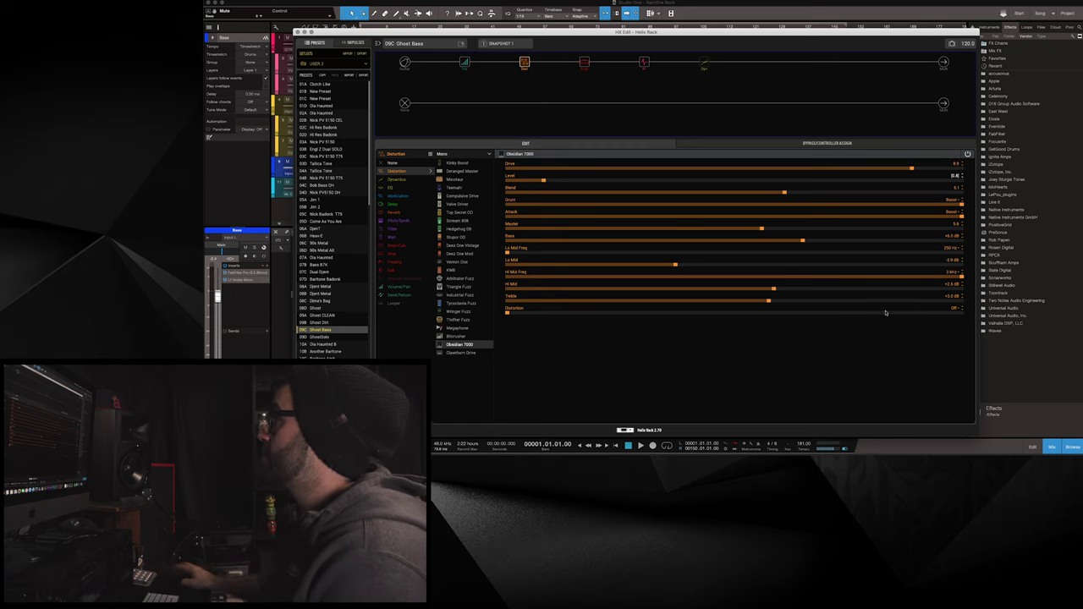
pyautogui.click(586, 61)
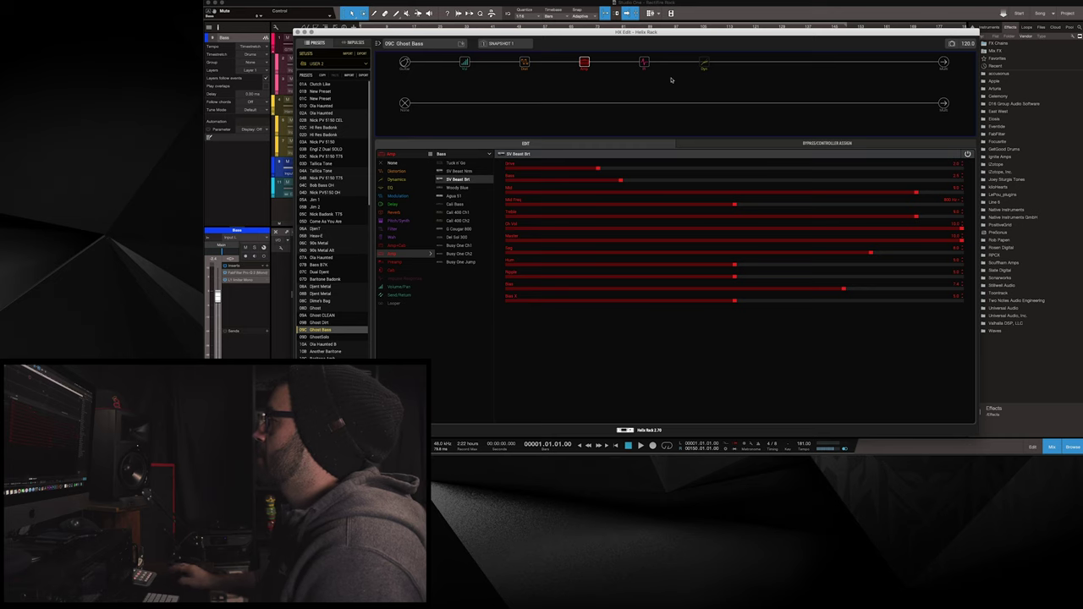
pyautogui.click(644, 61)
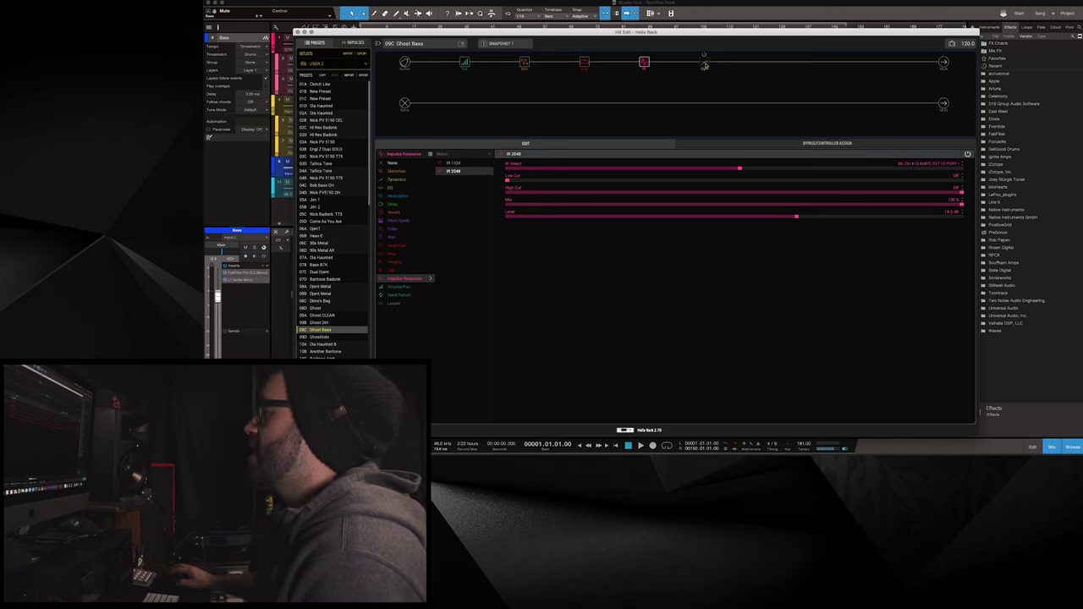
pyautogui.click(704, 63)
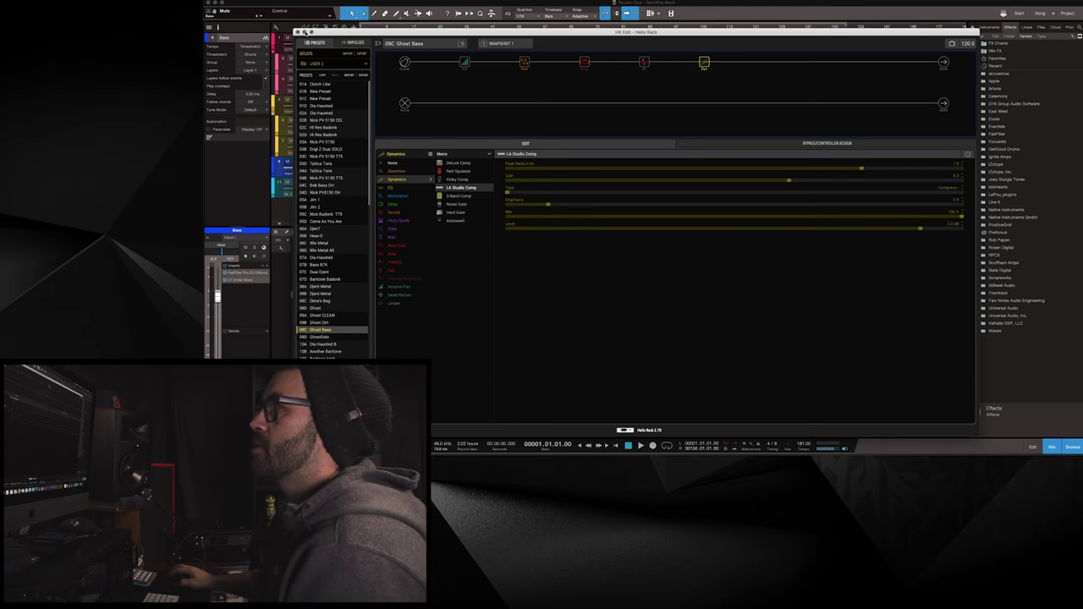
pyautogui.click(303, 32)
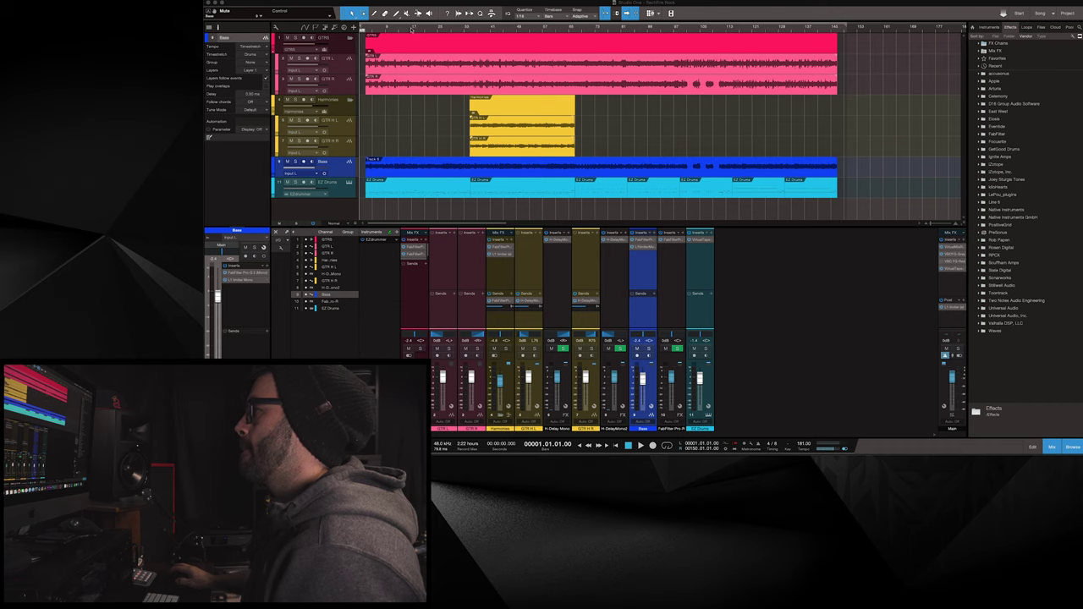
# Open the Bass channel's FabFilter Pro-Q equalizer, solo the Bass track and play it from bar 17
pyautogui.click(412, 28)
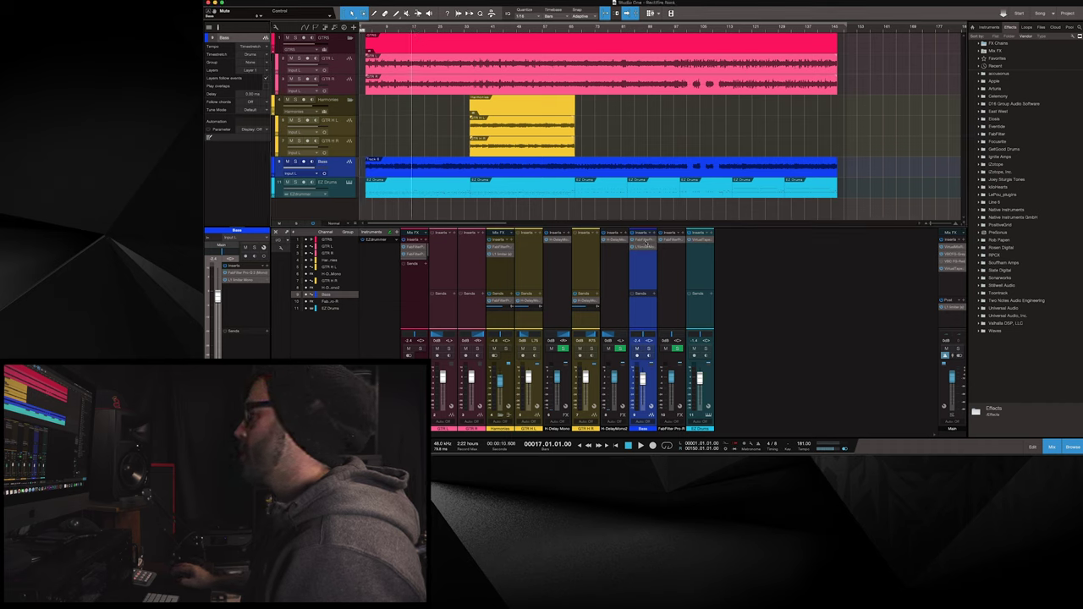
pyautogui.click(646, 243)
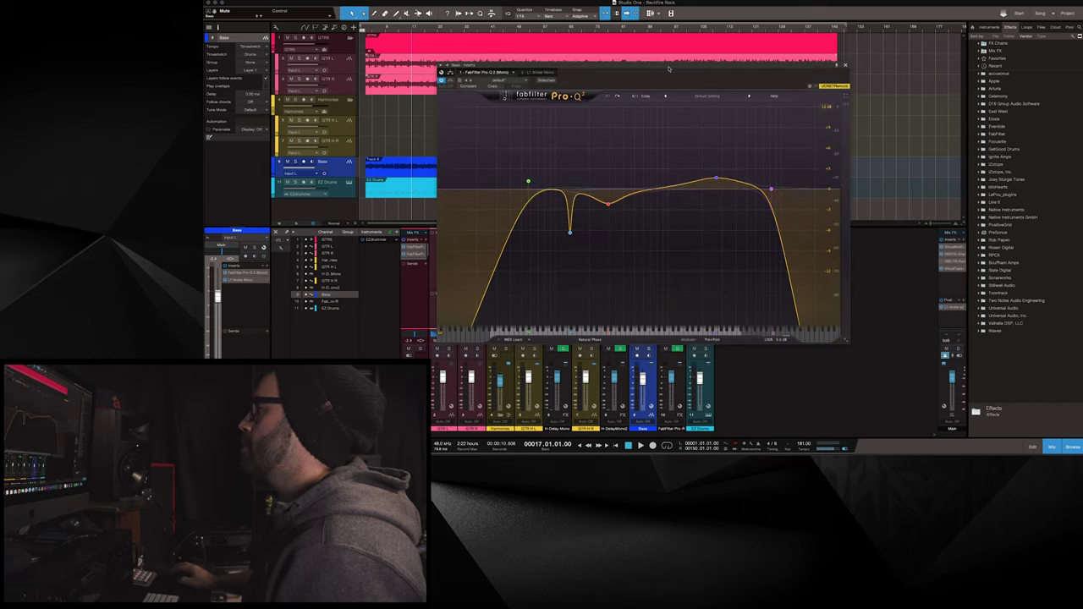
pyautogui.moveTo(668, 68); pyautogui.dragTo(615, 62)
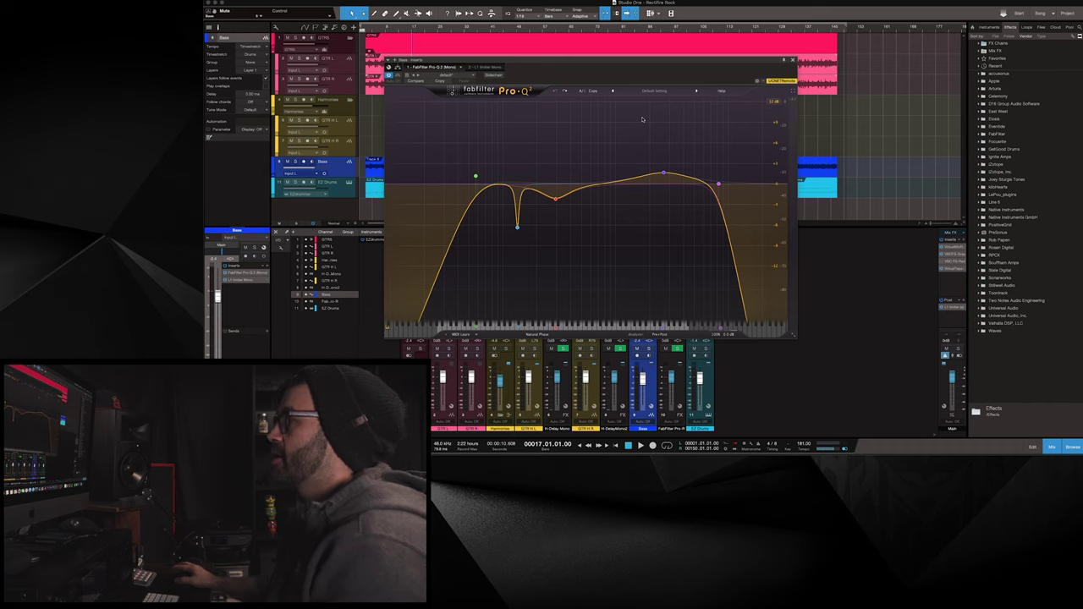
pyautogui.click(296, 161)
pyautogui.press('space')
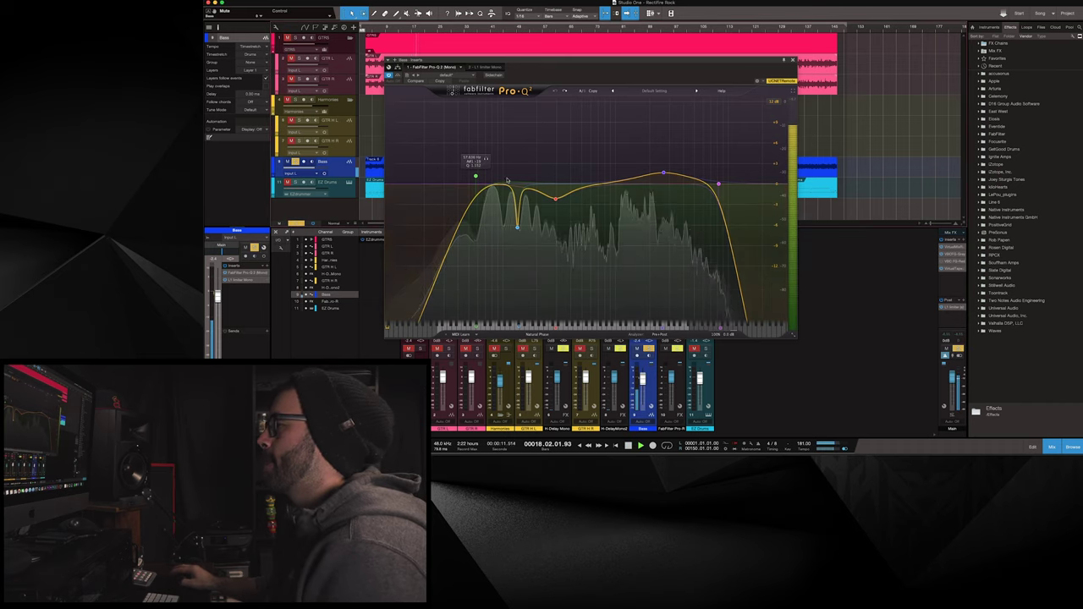
# Audition the equalizer's narrow notch and its low-mid dip in isolation during playback, ending by stopping the song
pyautogui.scroll(3, 518, 231)
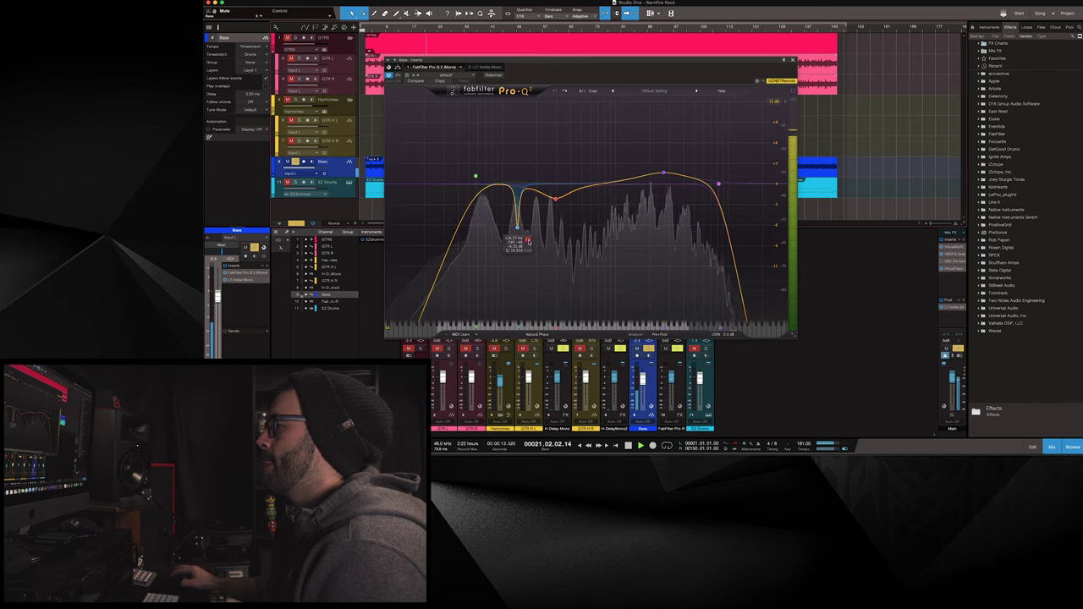
pyautogui.click(527, 240)
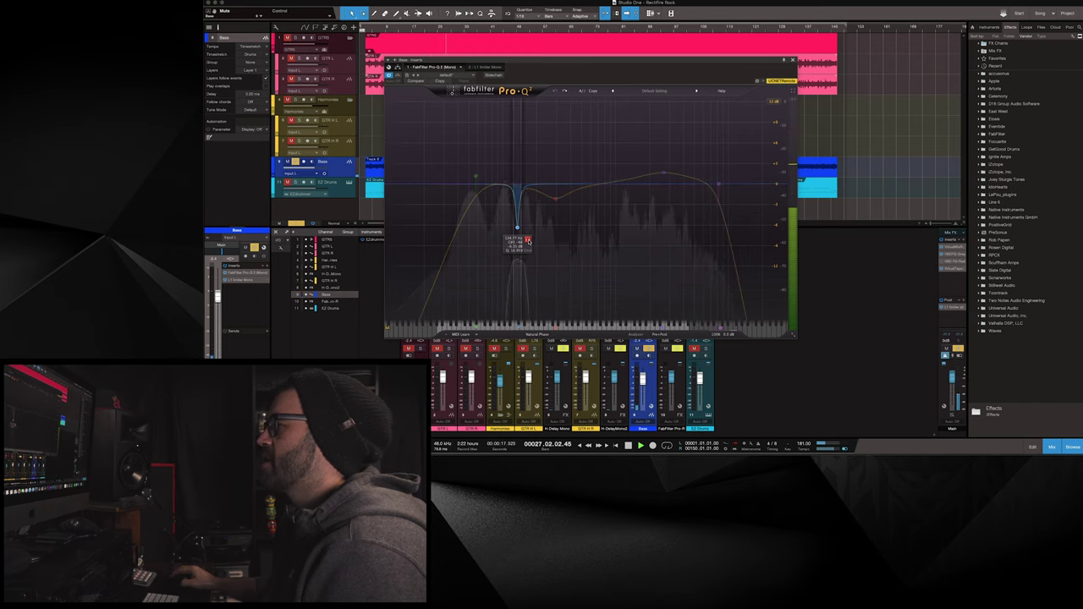
pyautogui.click(528, 240)
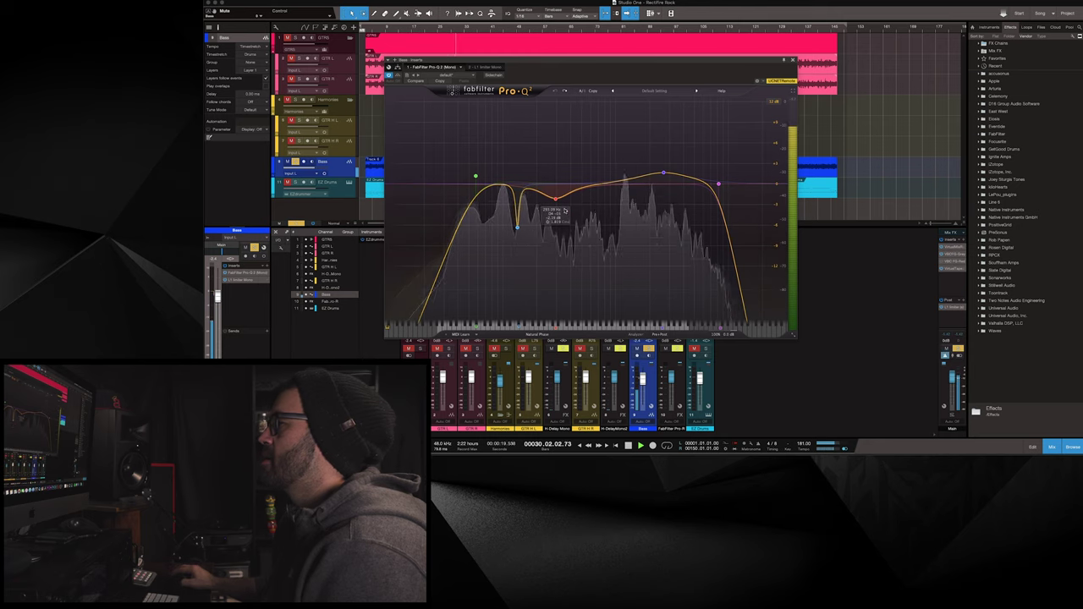
pyautogui.click(566, 210)
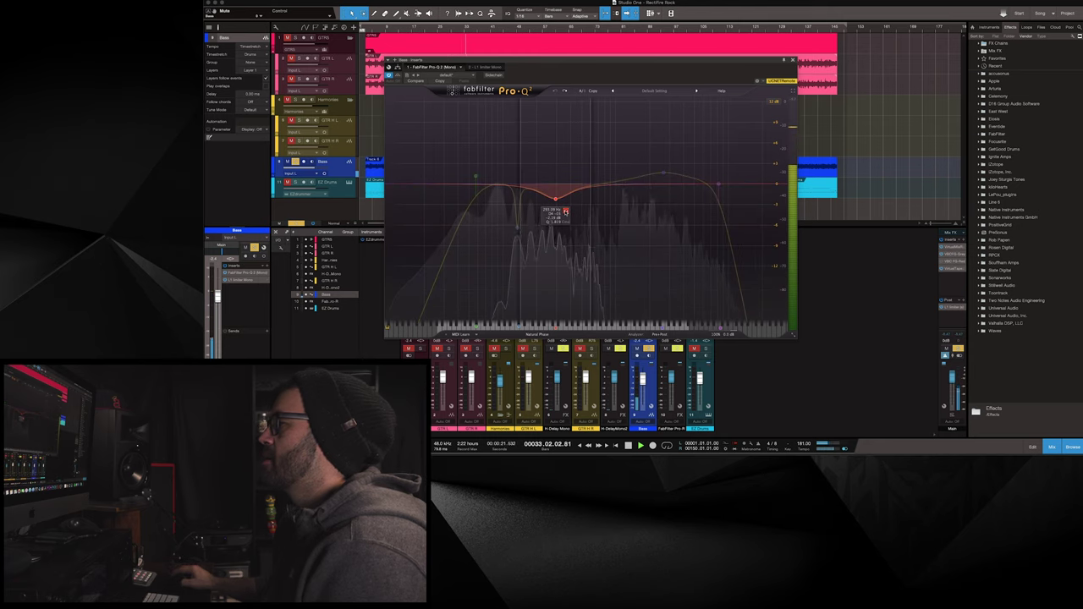
pyautogui.click(565, 211)
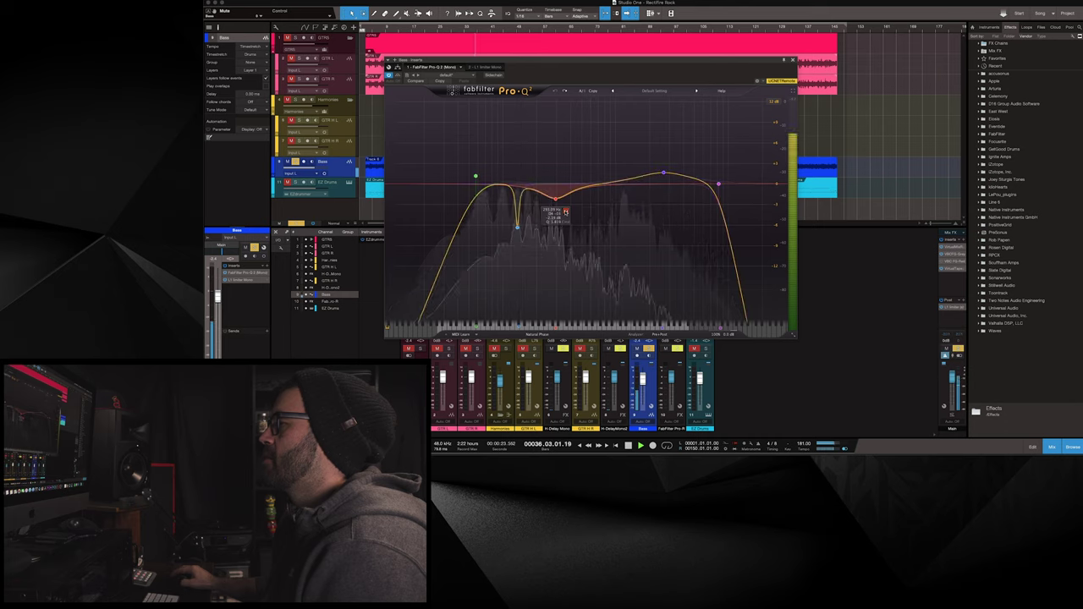
pyautogui.press('space')
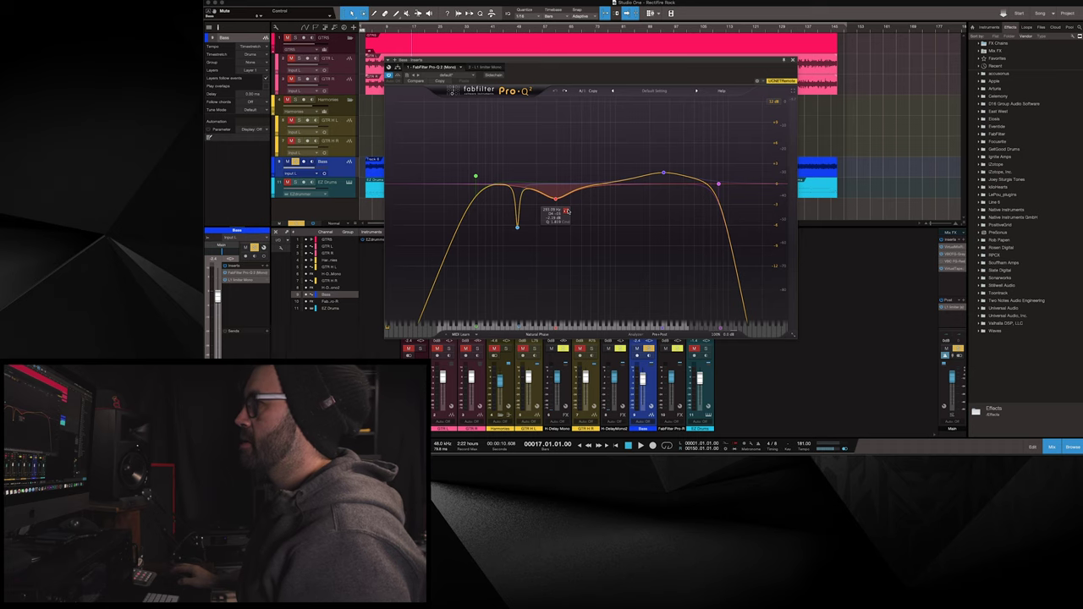
# Replay the bass with the low-mid dip isolated and again with the upper-mid boost isolated
pyautogui.press('space')
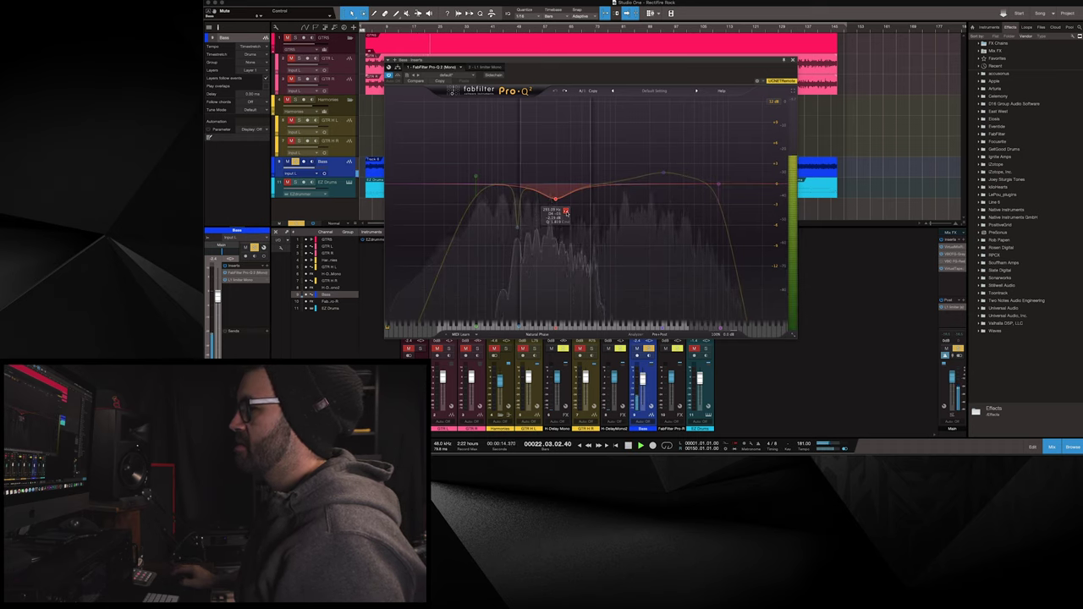
pyautogui.press('space')
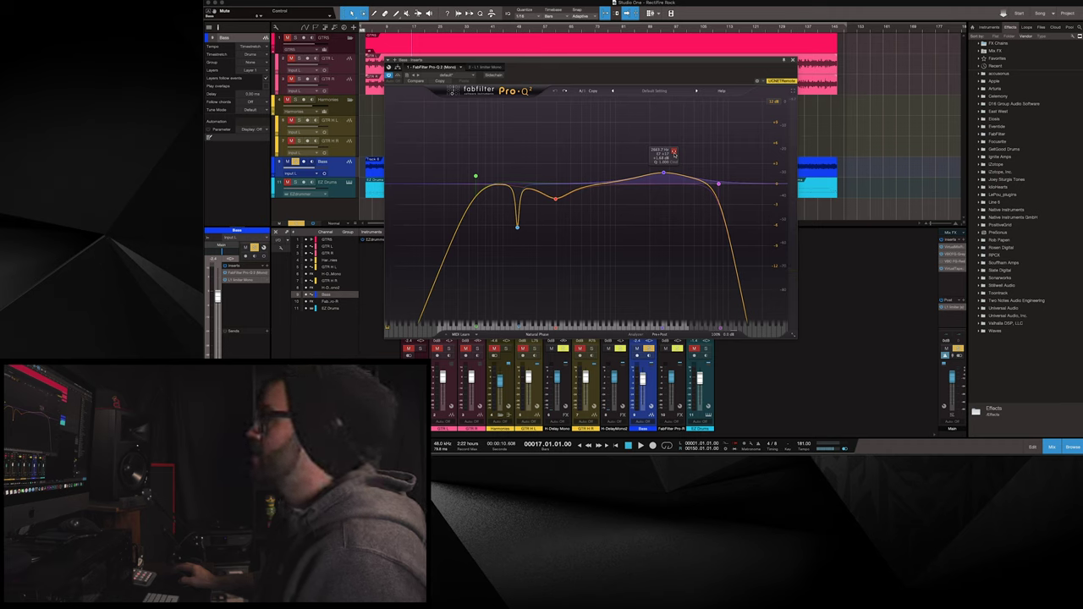
pyautogui.press('space')
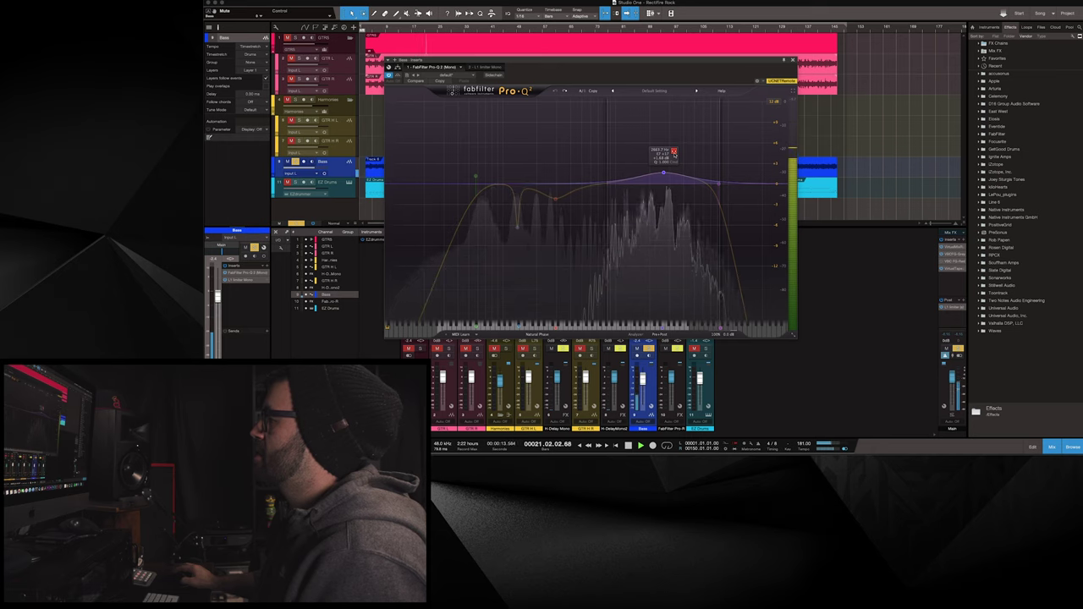
pyautogui.press('space')
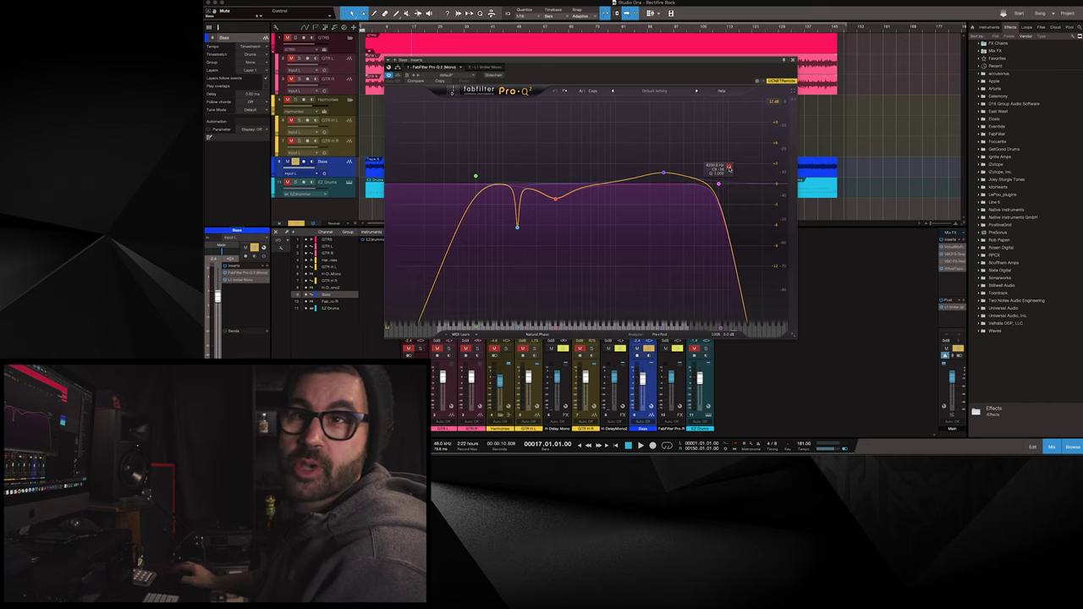
# Compare the bass with and without the high cut band by bypassing and re-enabling it during playback
pyautogui.press('space')
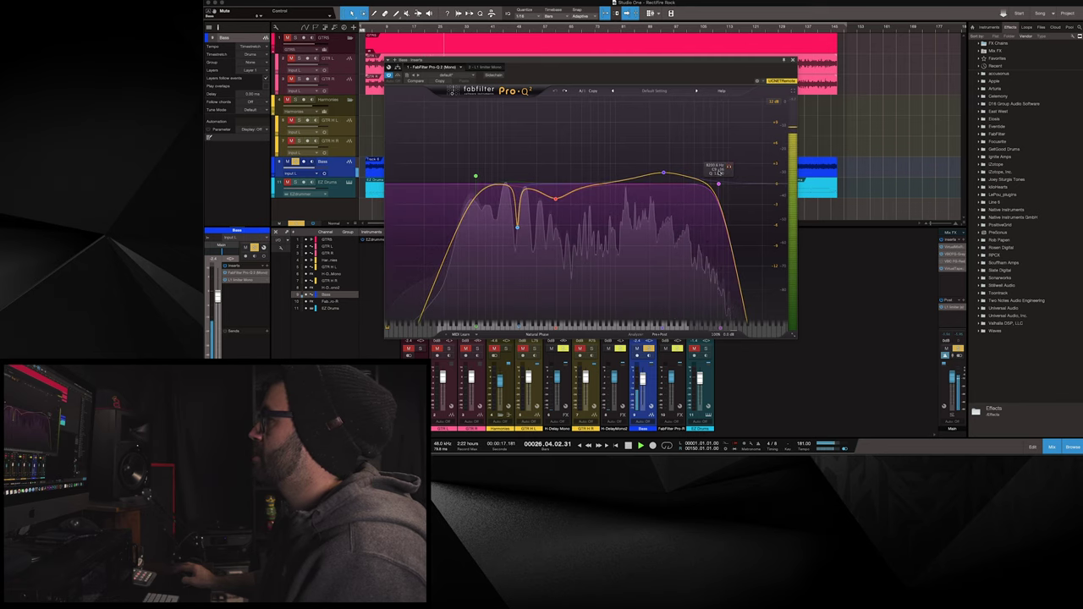
pyautogui.moveTo(719, 184)
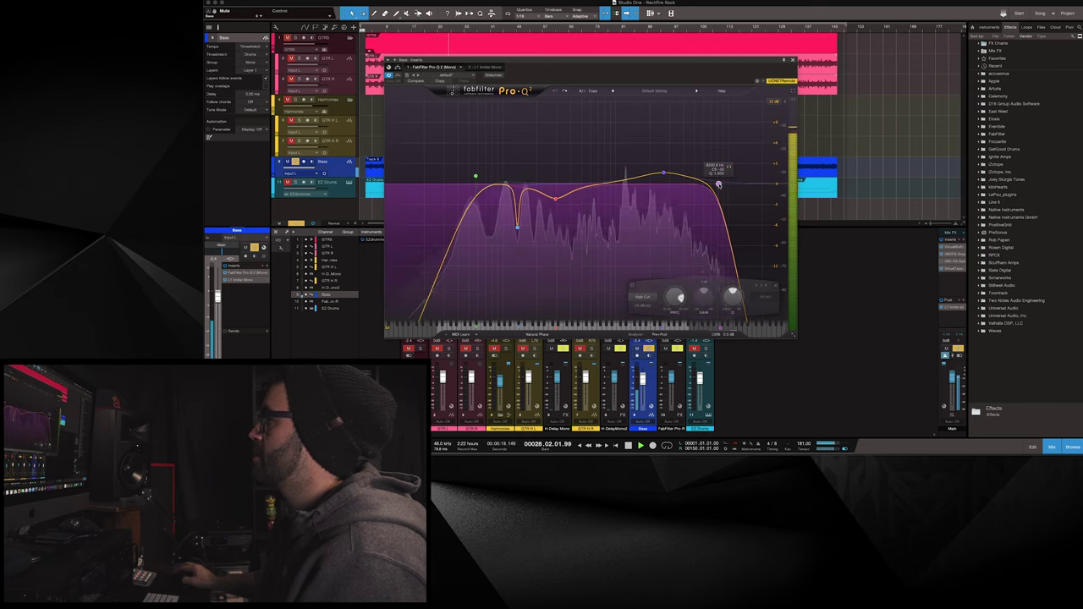
pyautogui.click(631, 286)
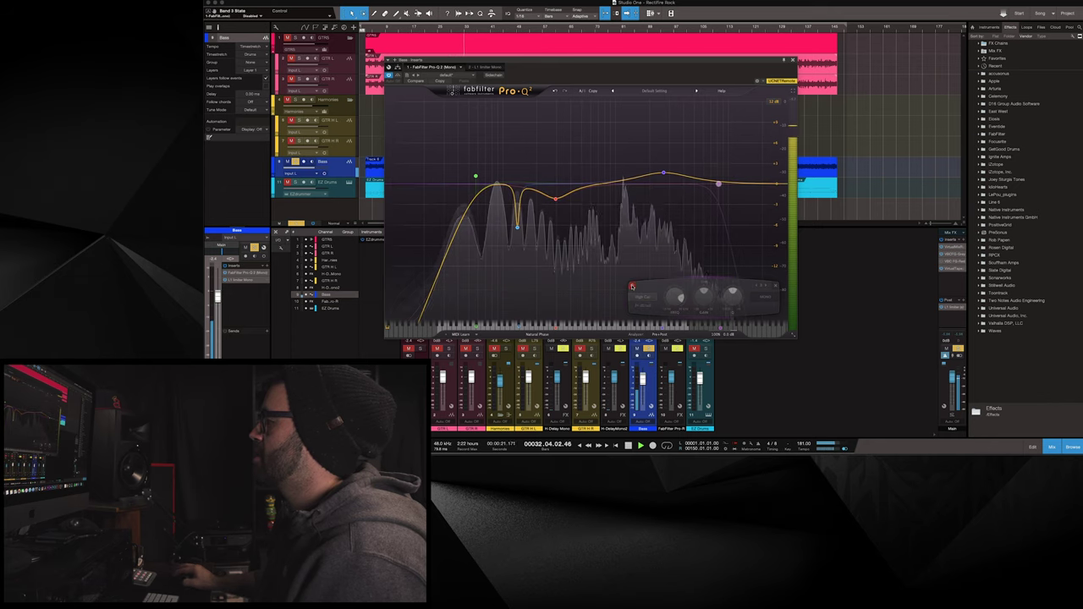
pyautogui.click(632, 286)
pyautogui.press('space')
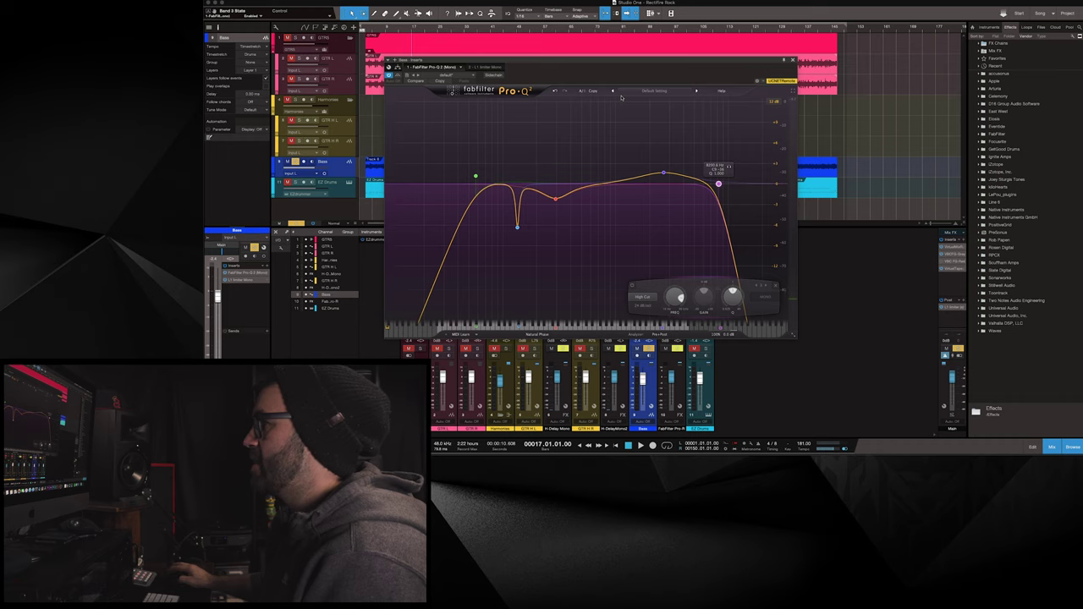
# Audition the low cut band in isolation and compare the bass with that band bypassed and re-enabled
pyautogui.click(476, 176)
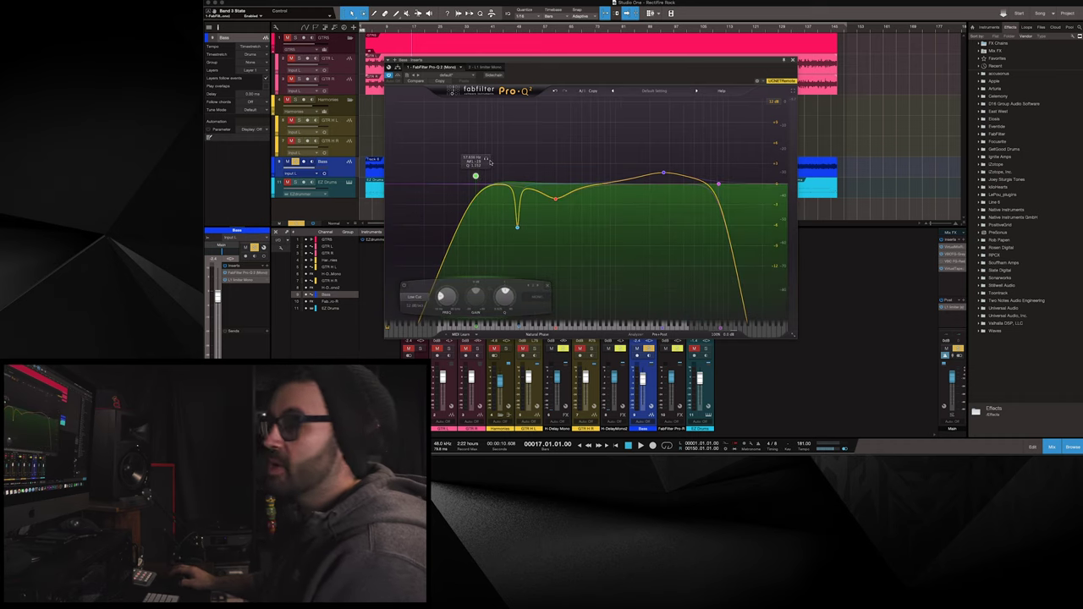
pyautogui.press('space')
pyautogui.click(487, 159)
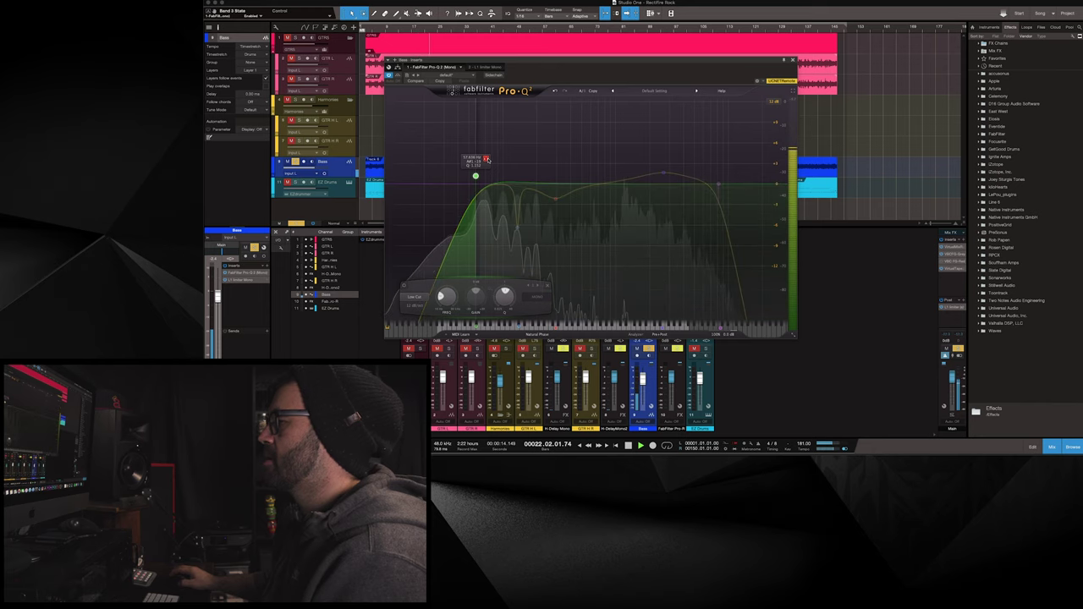
pyautogui.click(486, 159)
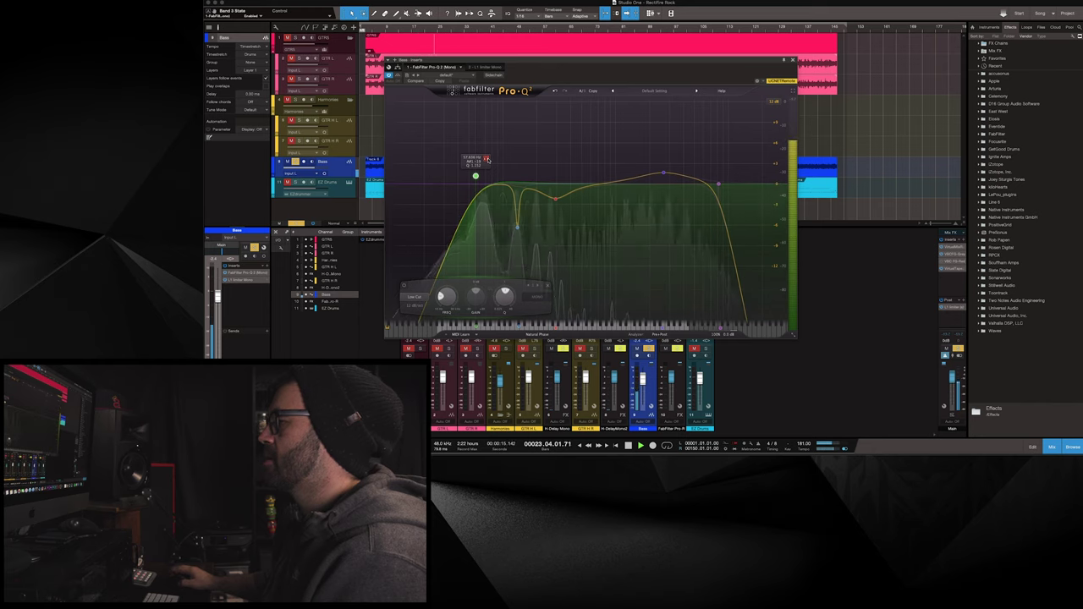
pyautogui.click(404, 286)
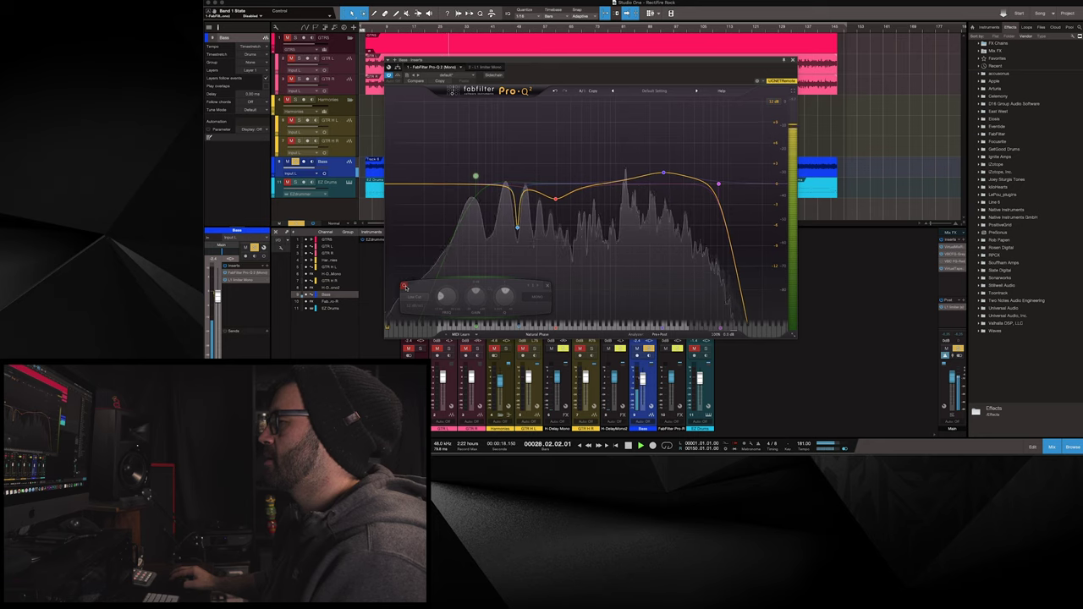
pyautogui.doubleClick(476, 176)
pyautogui.press('space')
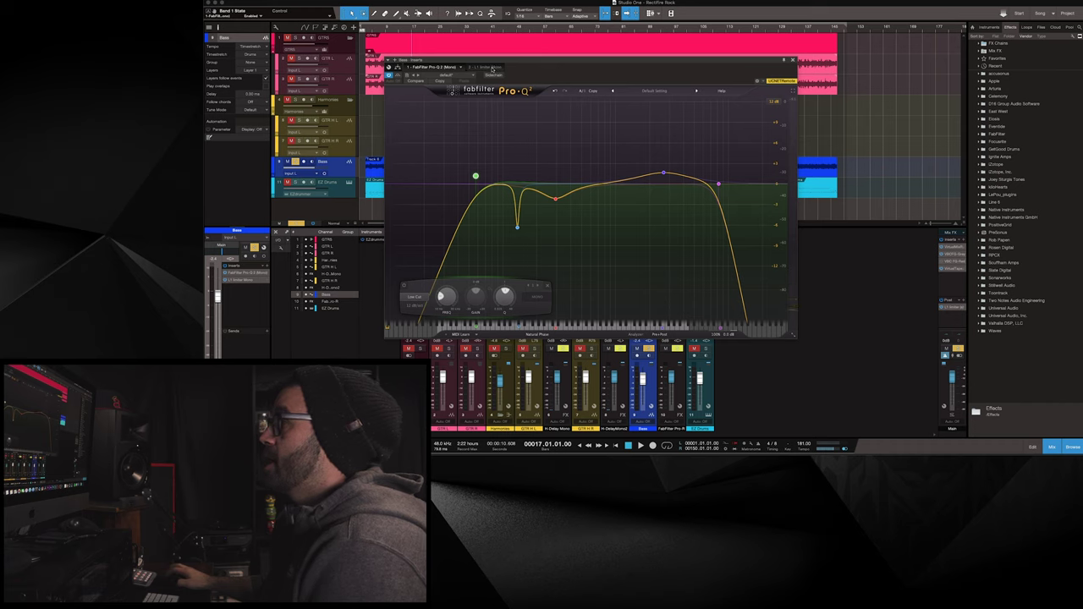
# Show the Bass channel's L1 limiter and play the bass from bar 17 to examine its limiting
pyautogui.click(492, 68)
pyautogui.moveTo(479, 63); pyautogui.dragTo(537, 91)
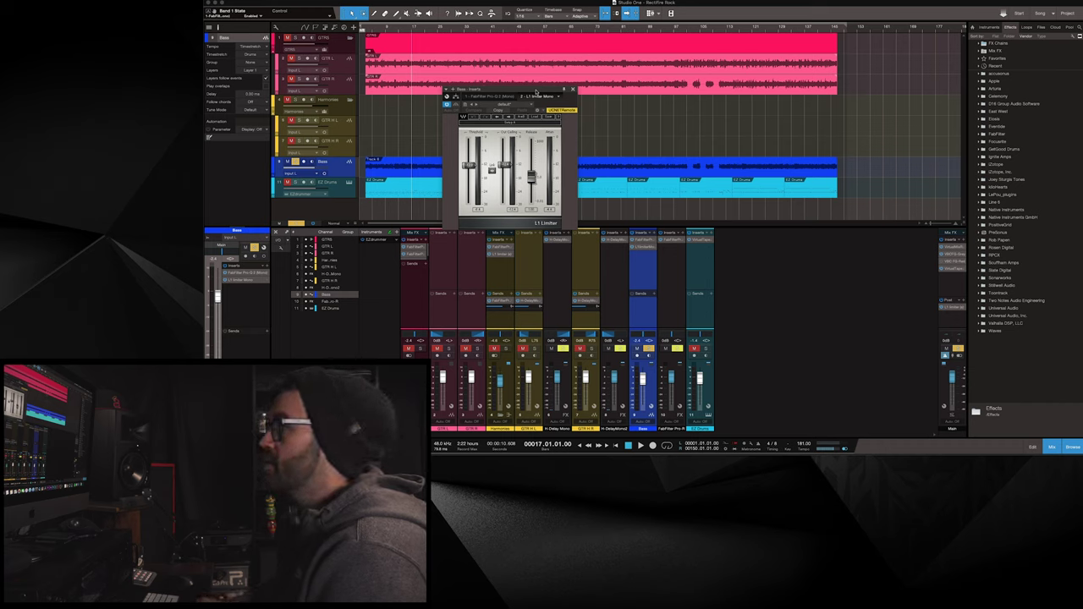
pyautogui.press('space')
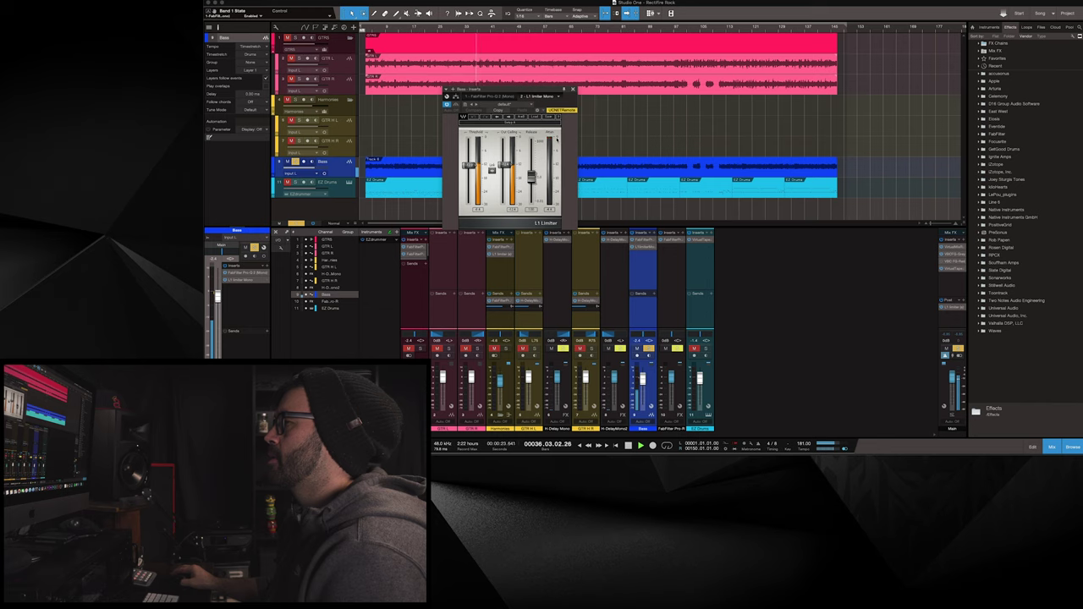
pyautogui.moveTo(542, 90); pyautogui.dragTo(444, 100)
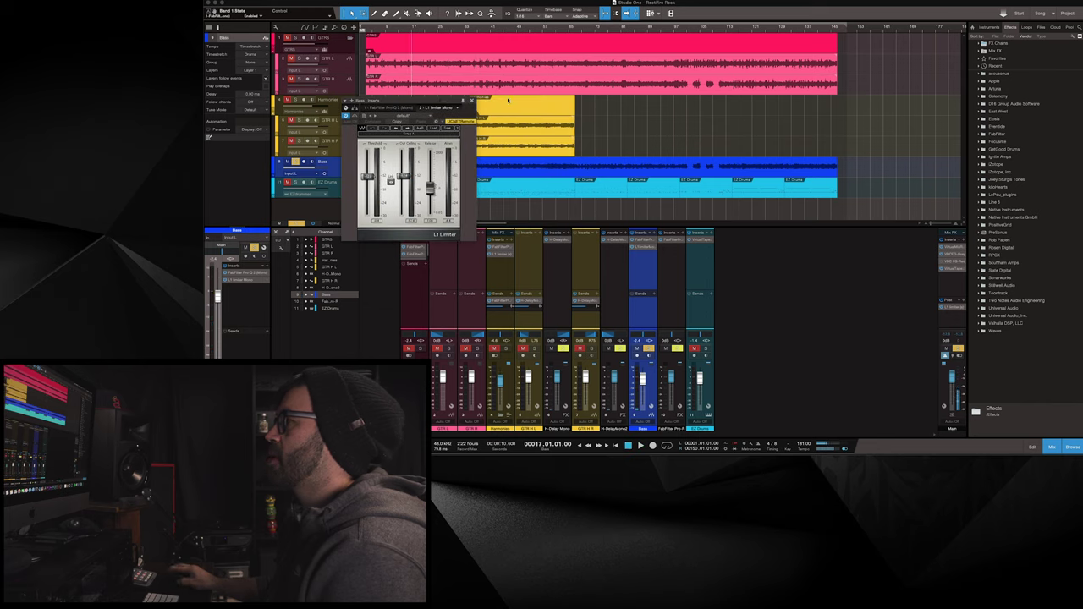
# Play the bass from bar 67 to check the limiter's behaviour there, and close the limiter window
pyautogui.click(575, 30)
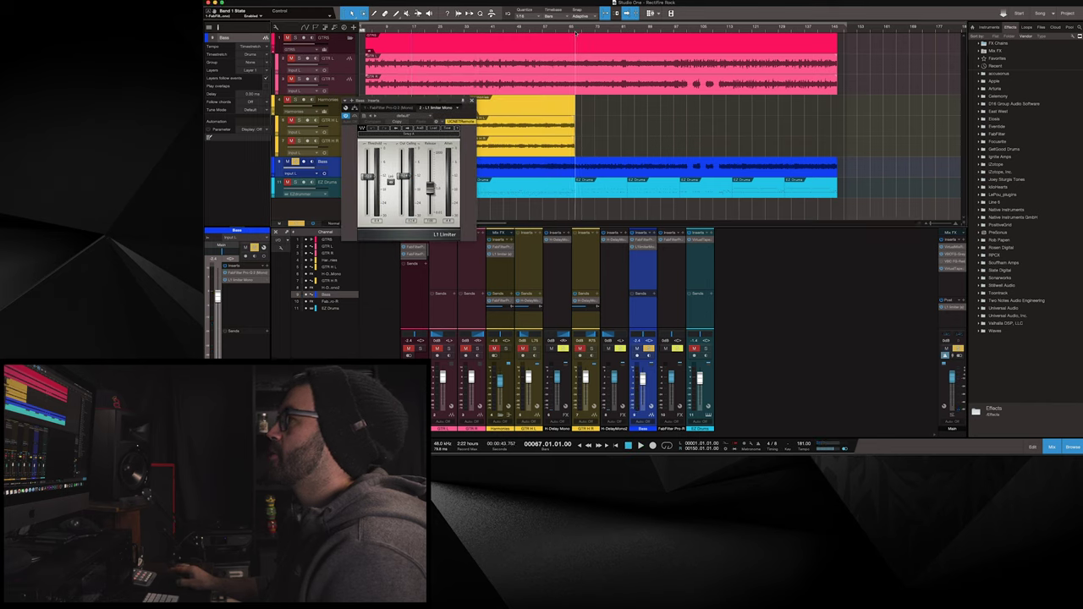
pyautogui.press('space')
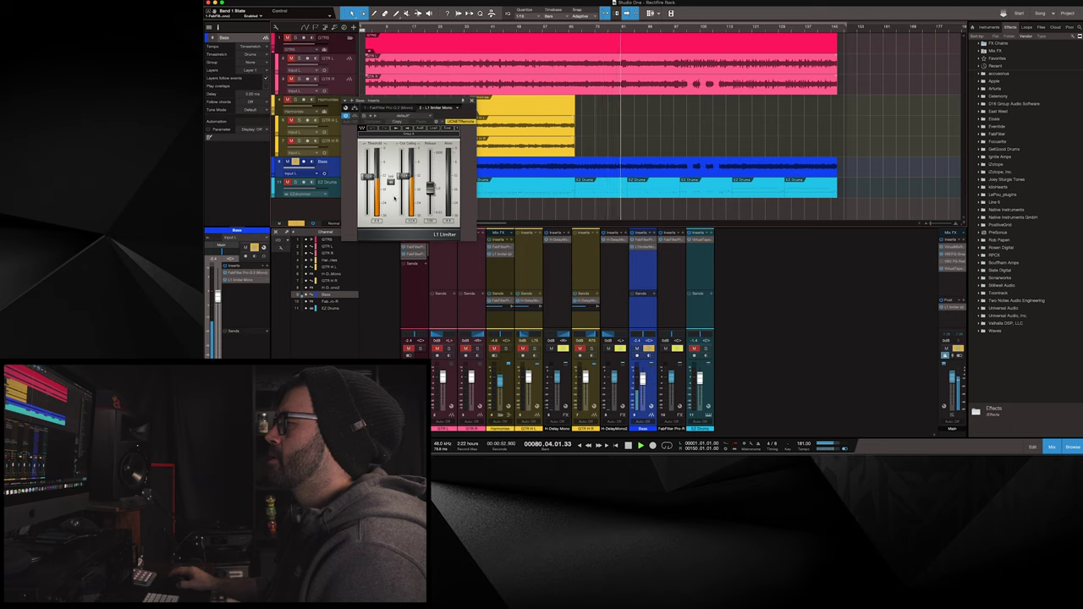
pyautogui.press('space')
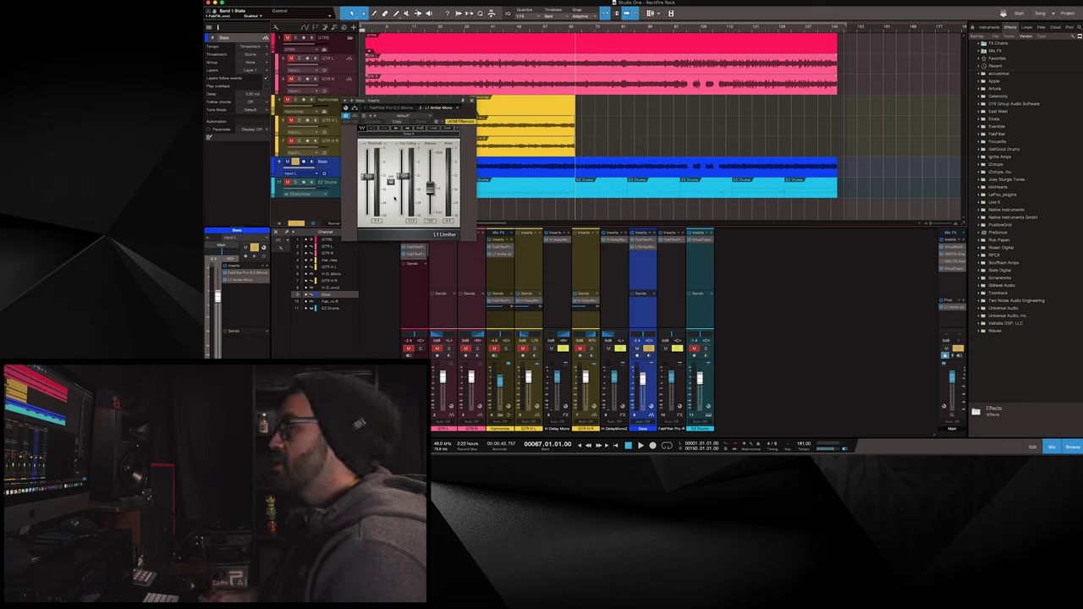
pyautogui.click(471, 99)
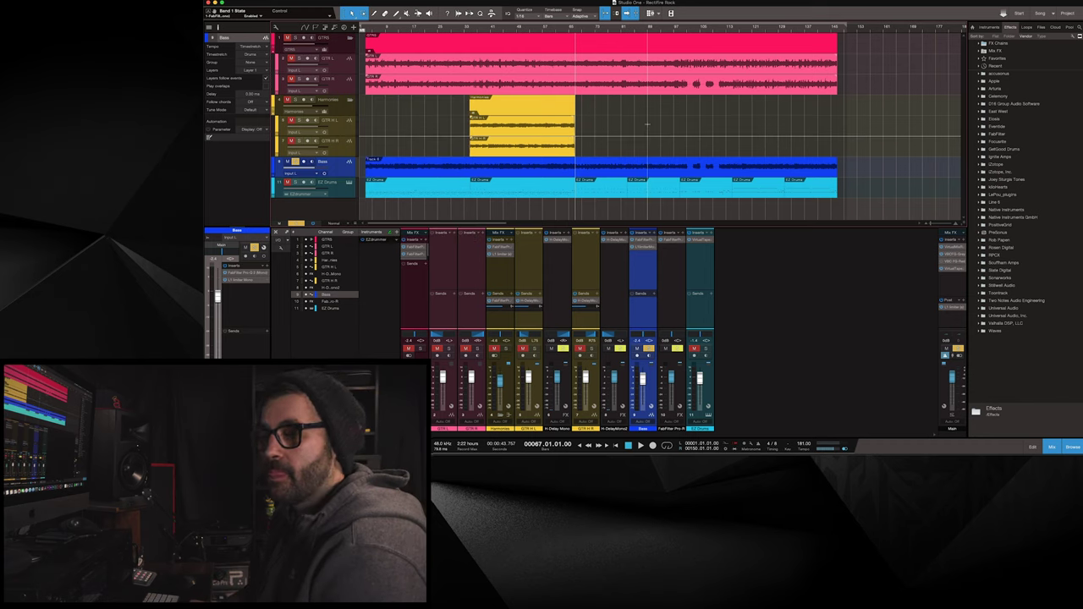